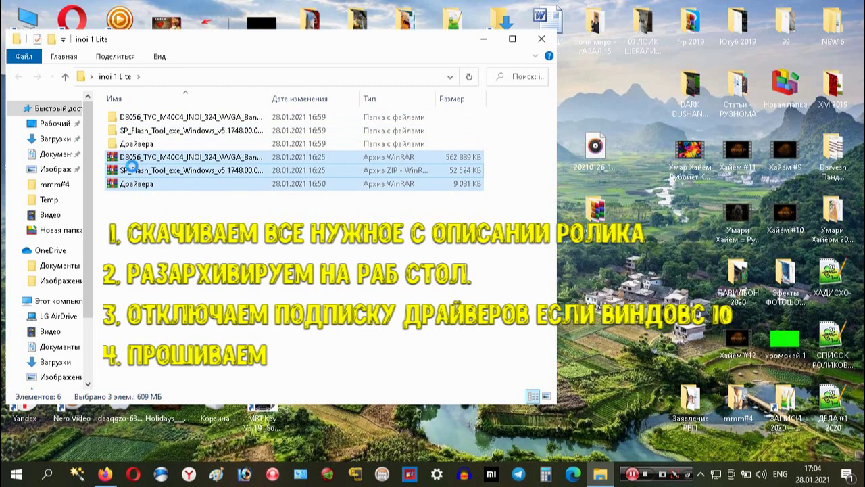
pyautogui.rightClick(136, 159)
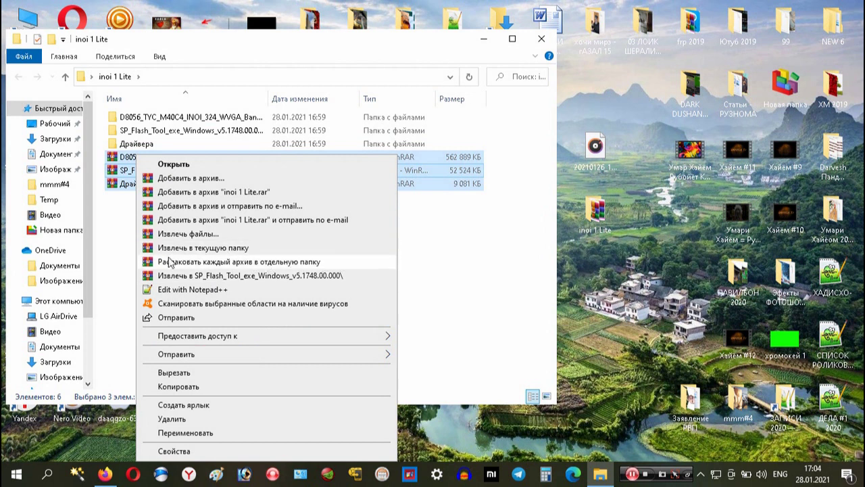
pyautogui.click(356, 228)
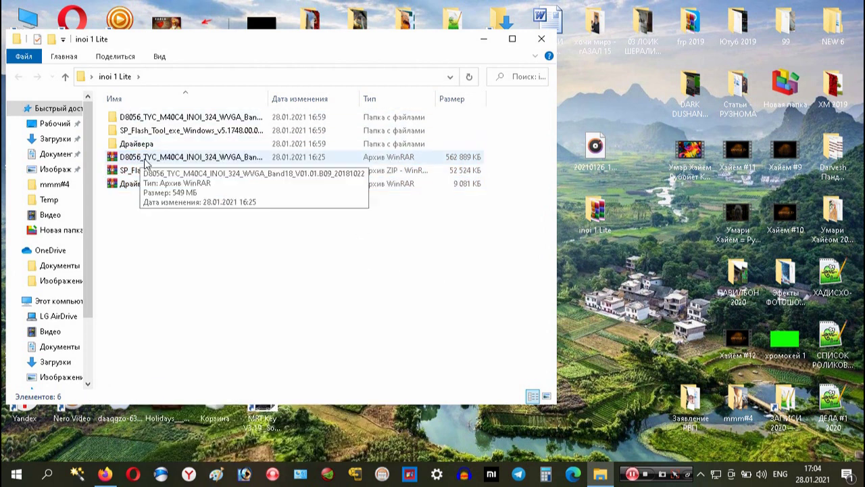
# - Launch DriverInstall from the Driver_Auto_Installer_SP_Drivers_20160804 folder inside the Драйвера folder
pyautogui.doubleClick(145, 145)
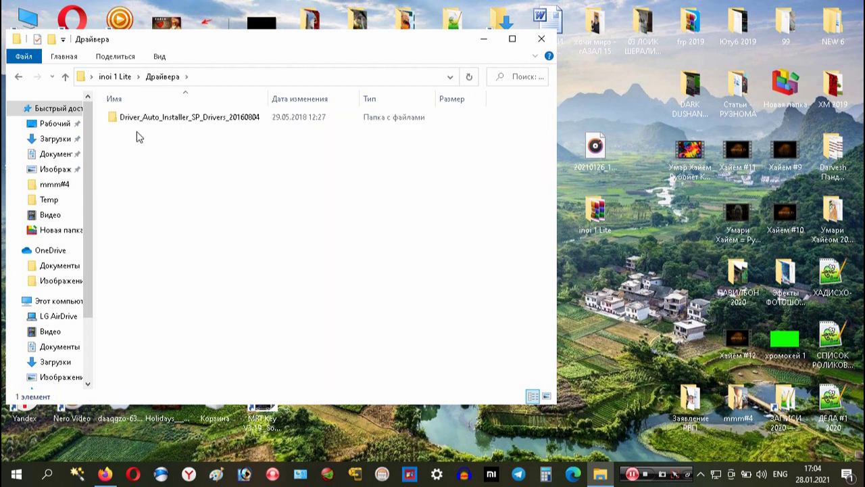
pyautogui.click(140, 121)
pyautogui.doubleClick(137, 117)
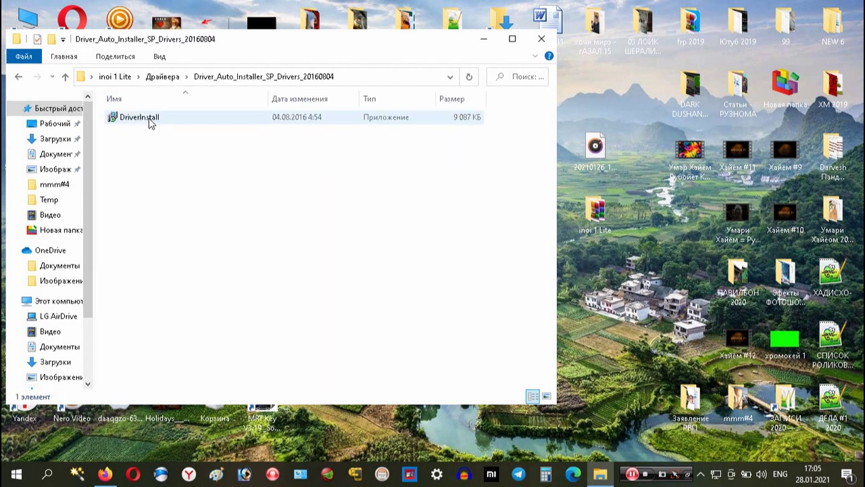
pyautogui.click(150, 121)
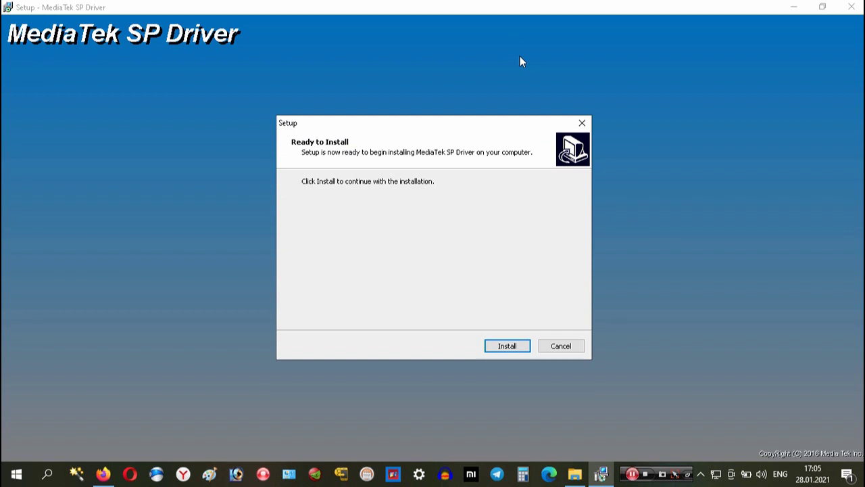
# - Install the MediaTek SP Driver, agreeing to continue at the USB device removal prompt, and finish the setup wizard
pyautogui.click(515, 345)
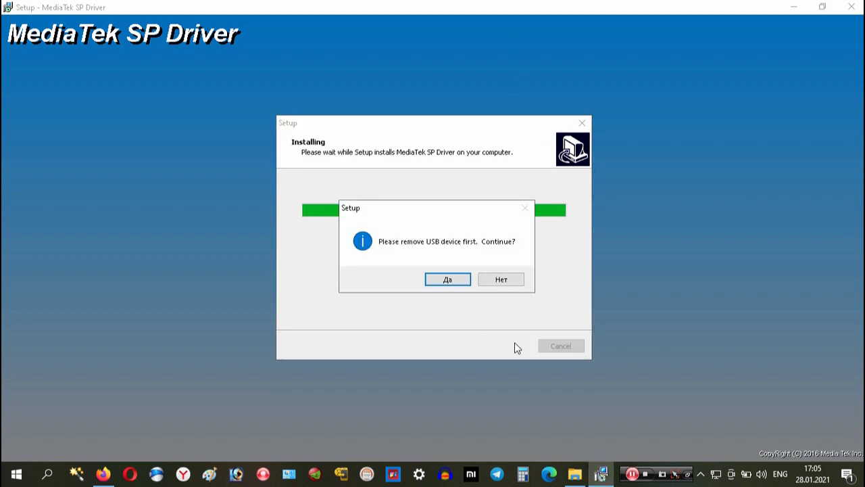
pyautogui.click(456, 284)
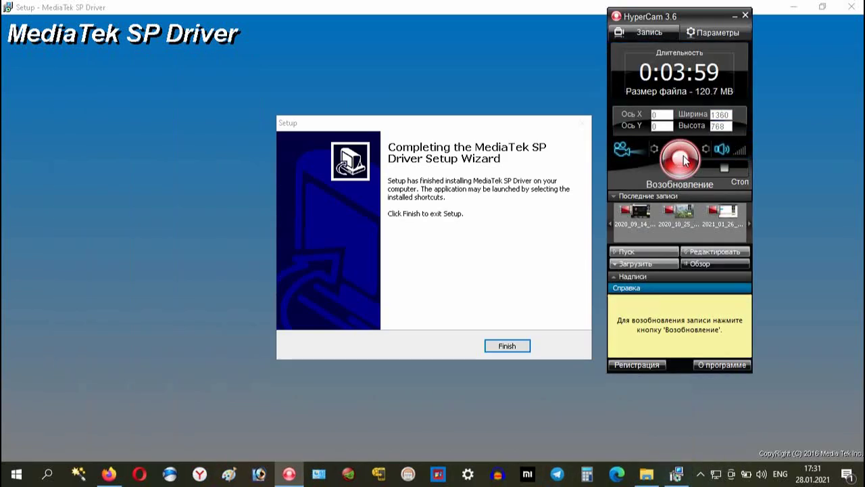
pyautogui.click(680, 158)
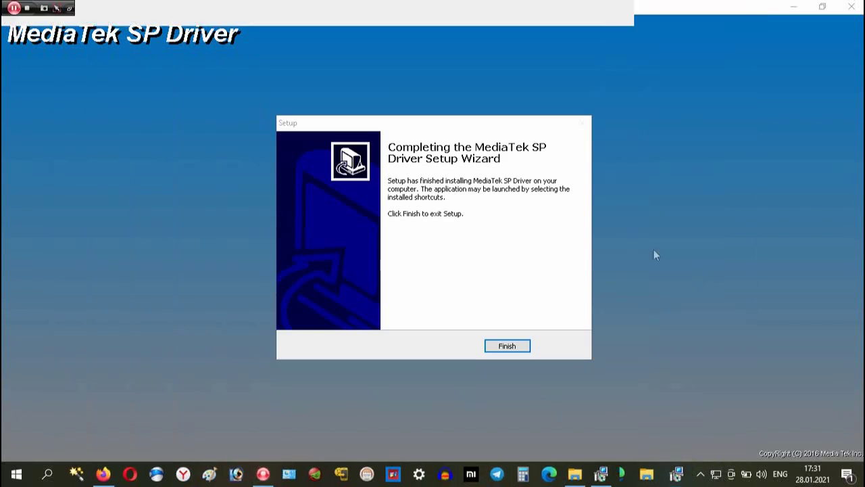
pyautogui.click(514, 346)
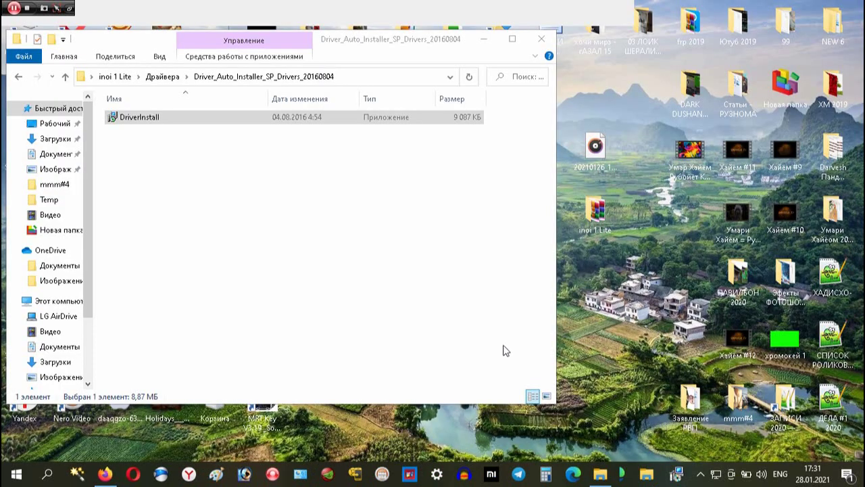
# - Return to the inoi 1 Lite folder and launch flash_tool from the nested SP_Flash_Tool_exe_Windows_v5.1748.00.000 folder
pyautogui.click(65, 76)
pyautogui.click(65, 77)
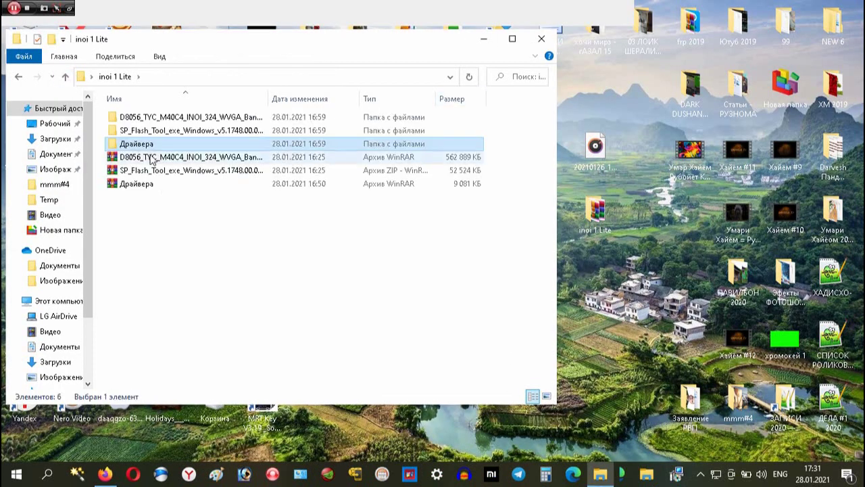
pyautogui.doubleClick(148, 131)
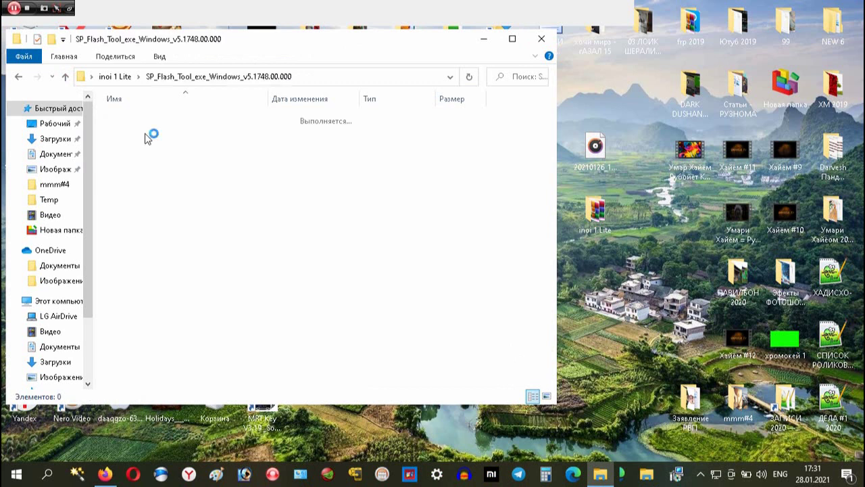
pyautogui.doubleClick(150, 118)
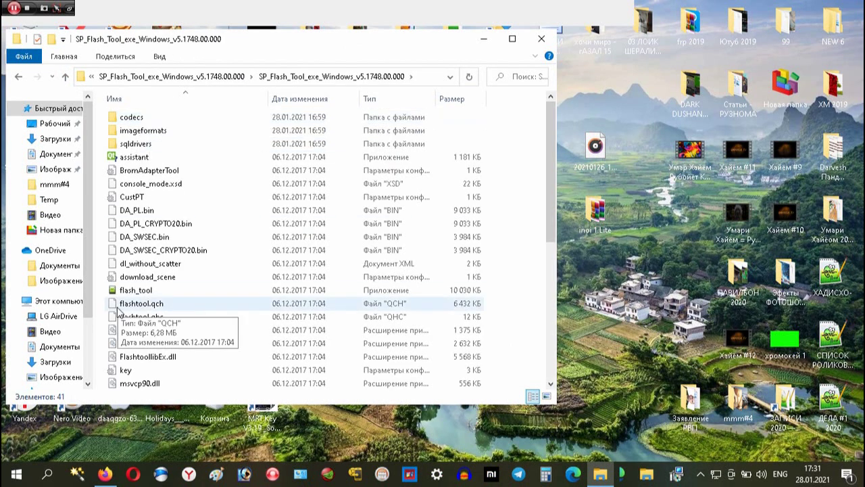
pyautogui.doubleClick(135, 290)
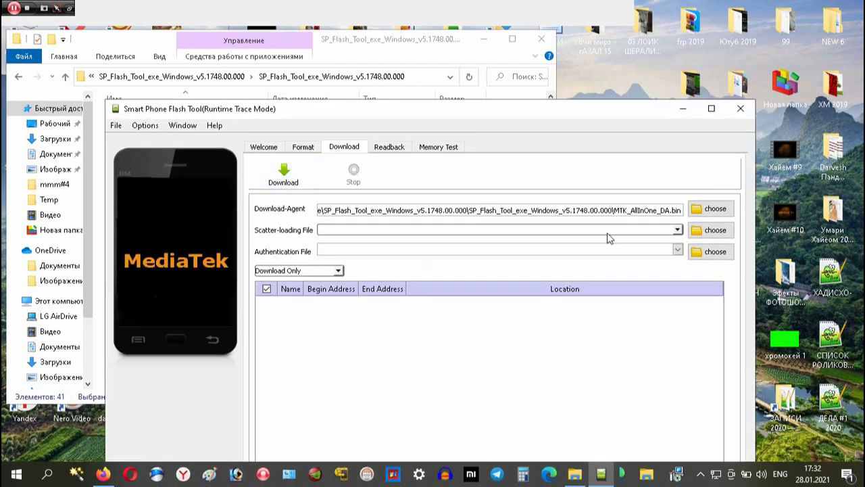
# - Start choosing the scatter-loading file and browse to the inner D8056_TYC_M40C4_INOI_324_WVGA_Band18 firmware folder inside inoi 1 Lite
pyautogui.click(715, 230)
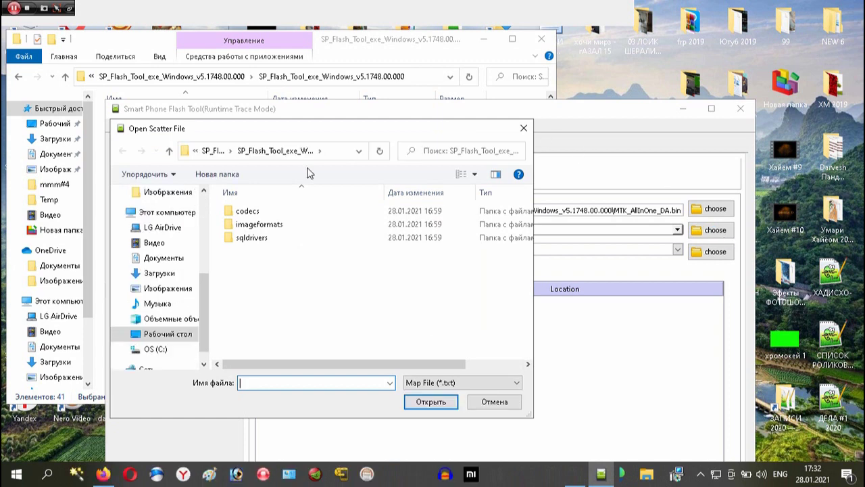
pyautogui.click(170, 150)
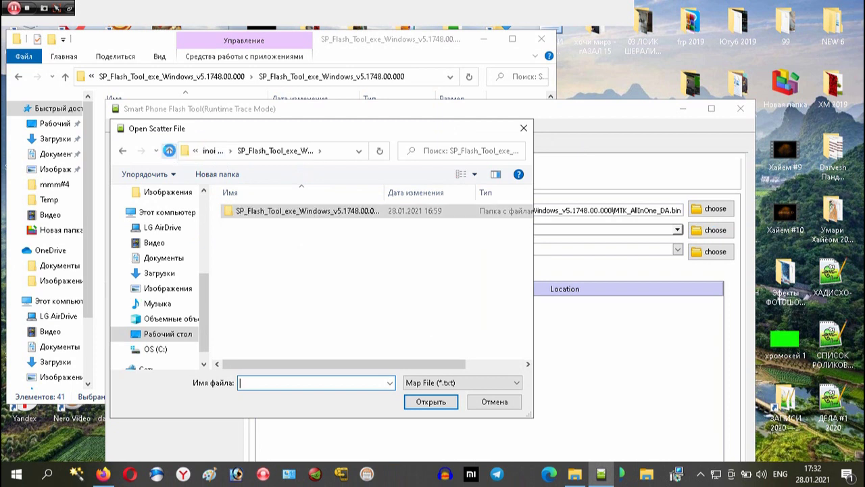
pyautogui.click(167, 151)
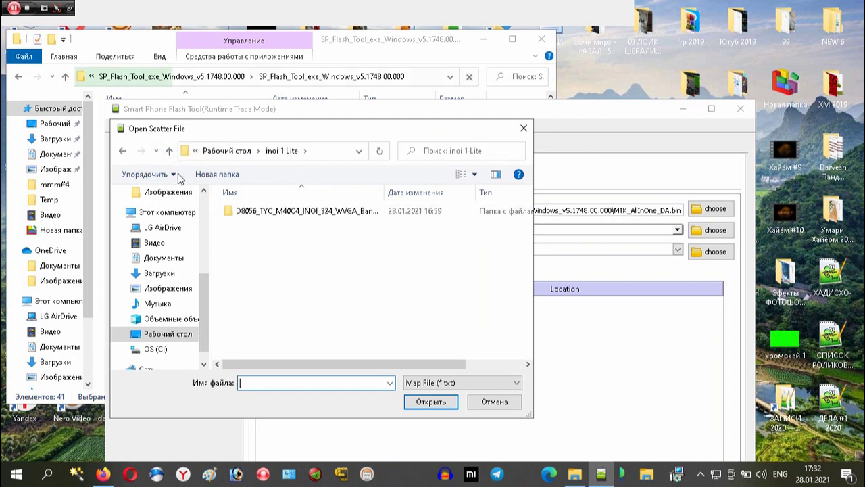
pyautogui.click(258, 213)
pyautogui.doubleClick(258, 210)
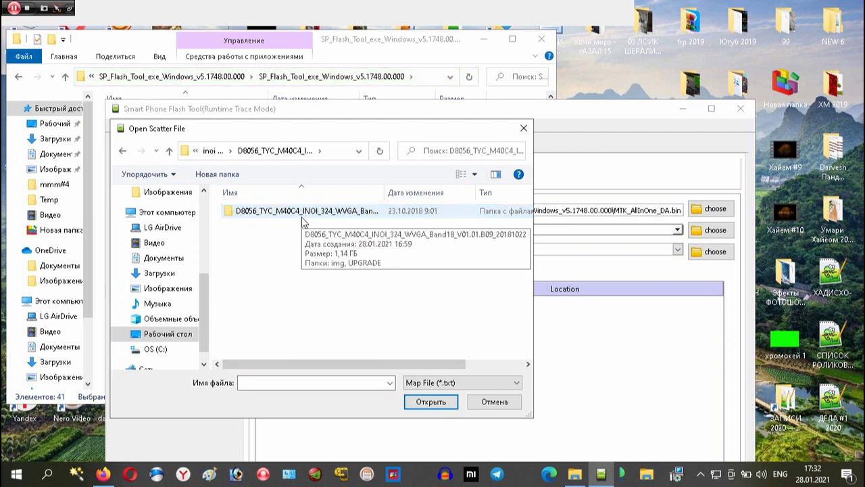
pyautogui.click(273, 212)
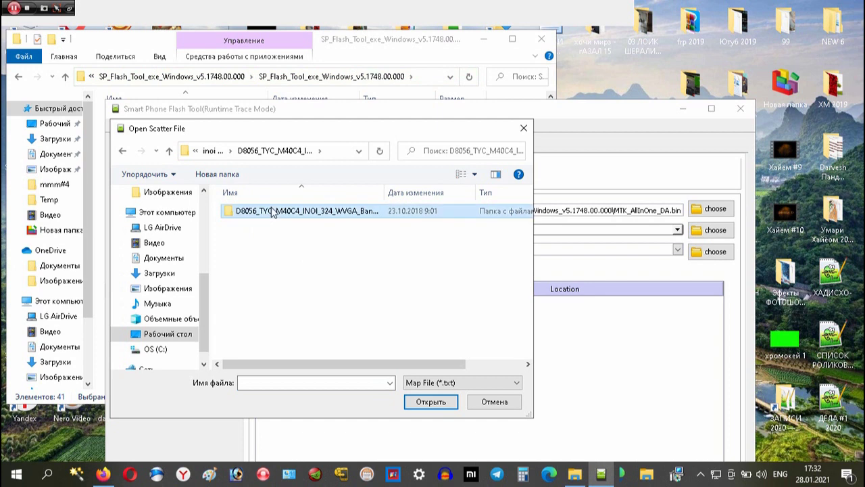
pyautogui.doubleClick(307, 220)
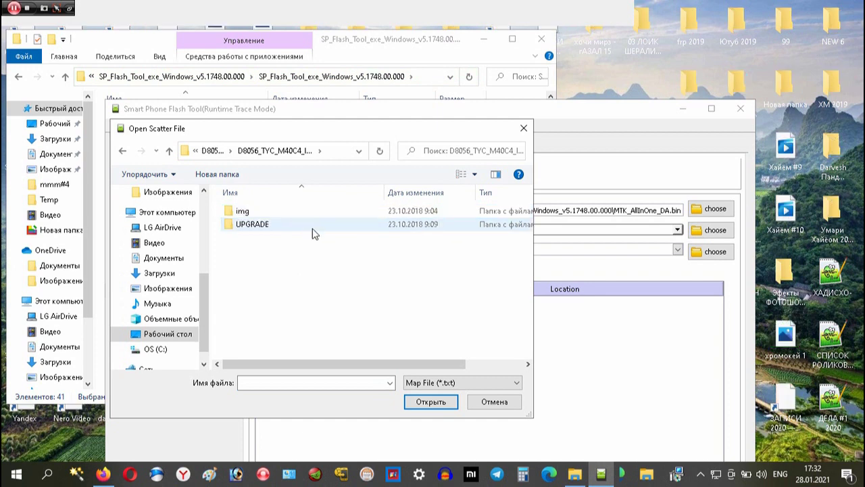
pyautogui.doubleClick(255, 229)
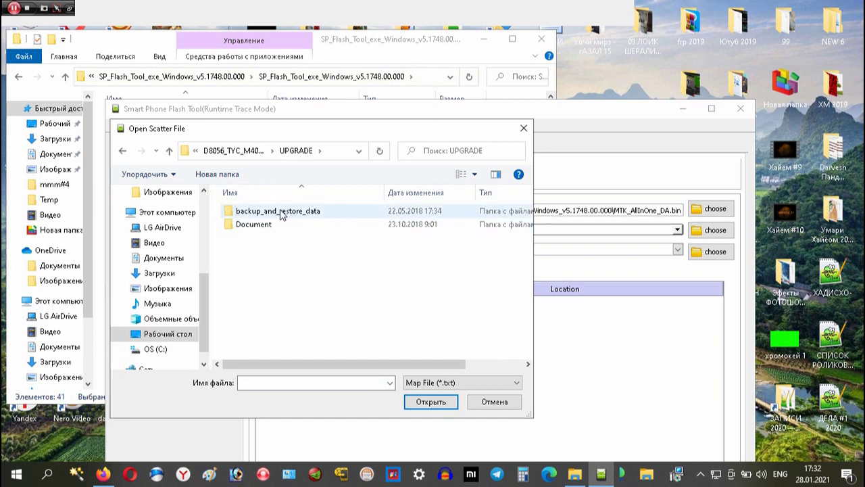
pyautogui.doubleClick(291, 211)
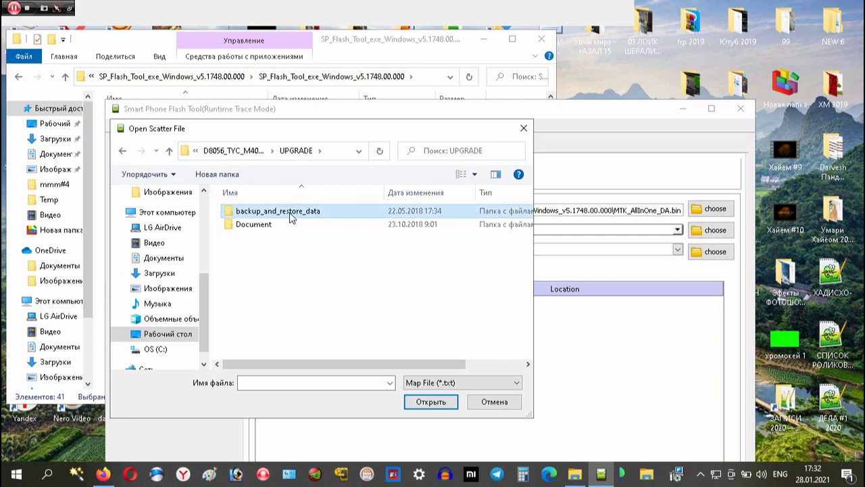
pyautogui.click(168, 151)
pyautogui.click(251, 226)
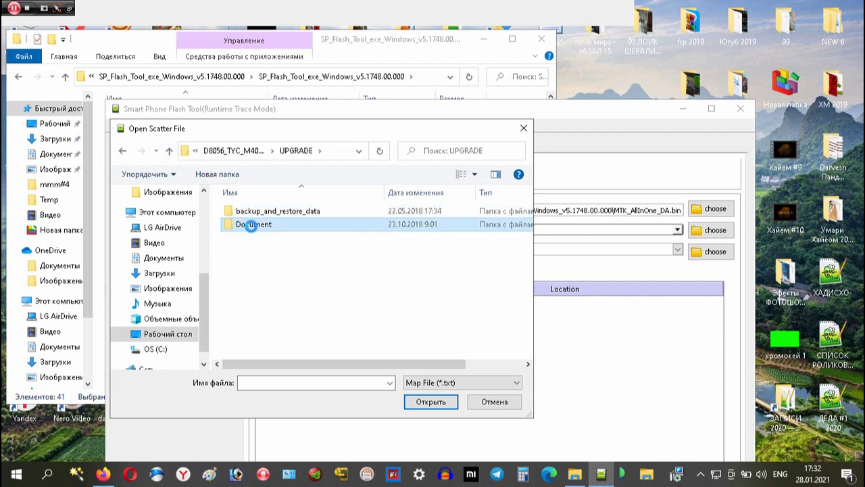
pyautogui.doubleClick(251, 226)
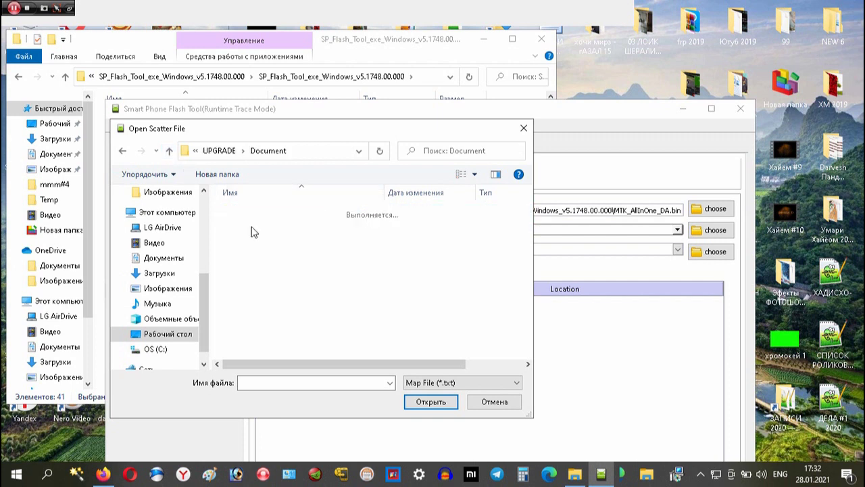
pyautogui.click(169, 150)
pyautogui.click(170, 151)
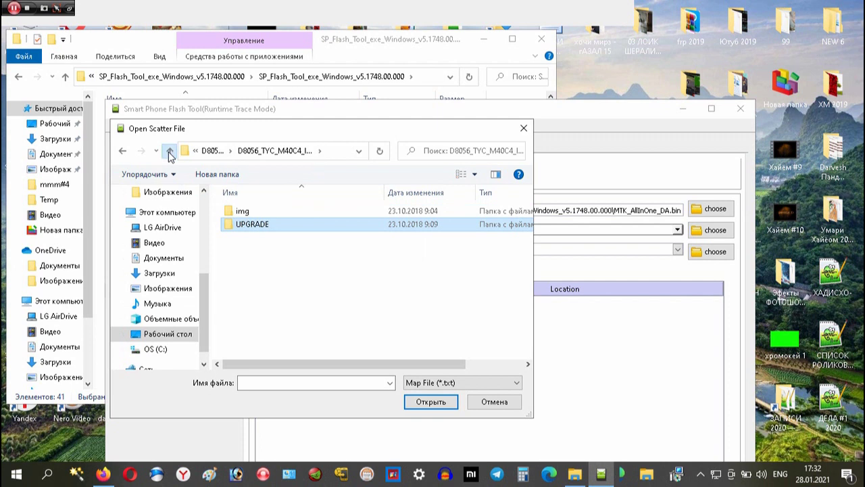
pyautogui.click(170, 151)
pyautogui.doubleClick(275, 215)
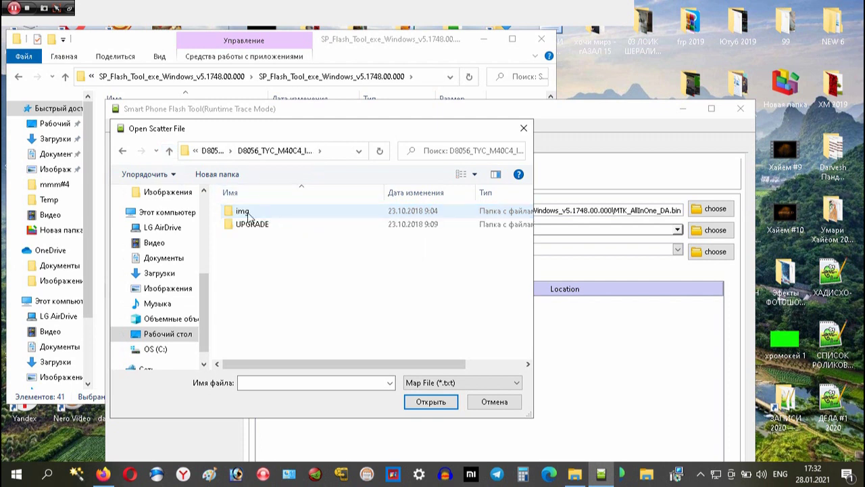
# - Load MT6580_Android_scatter from the firmware's img folder as the scatter-loading file
pyautogui.doubleClick(245, 213)
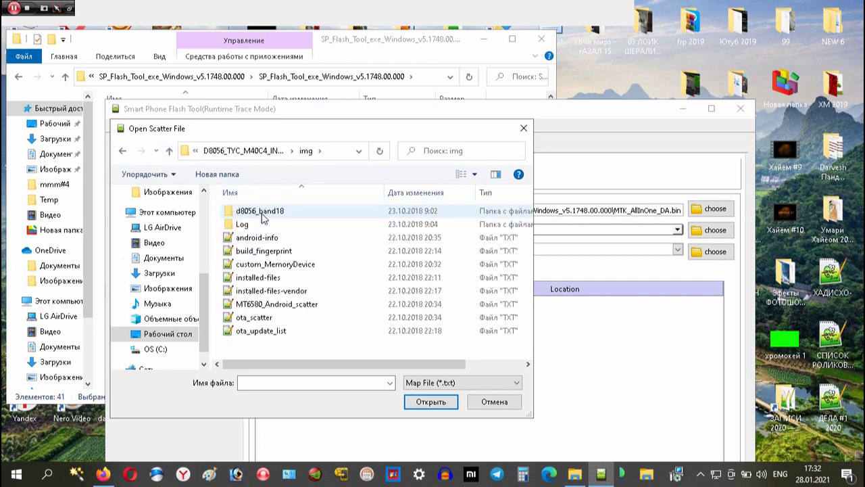
pyautogui.click(277, 304)
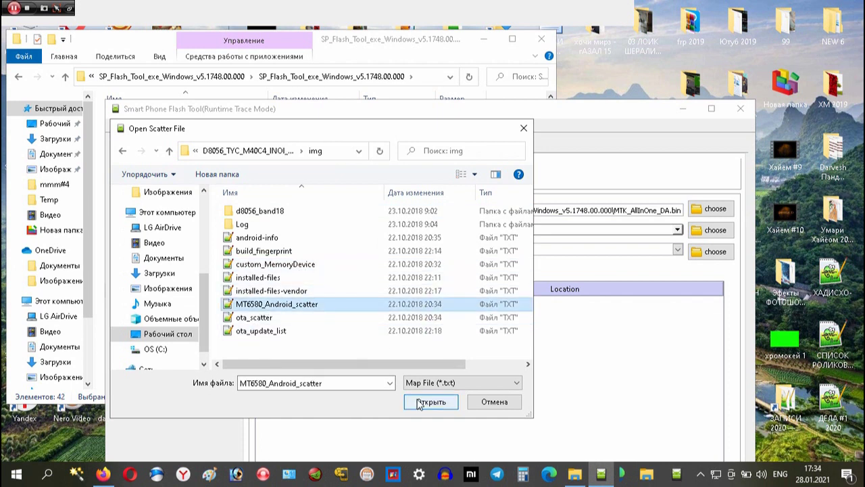
pyautogui.click(428, 402)
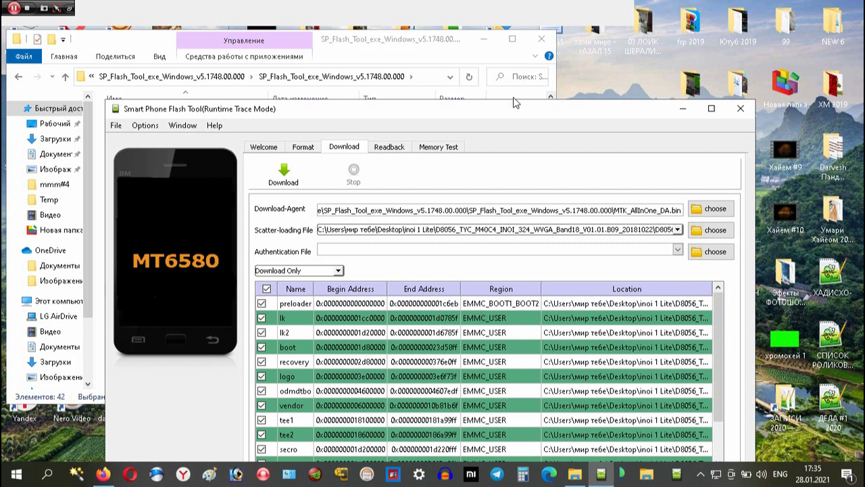
# - Start flashing all checked partitions to the phone in Download Only mode, dismissing the error message and restarting the download
pyautogui.moveTo(516, 113); pyautogui.dragTo(496, 38)
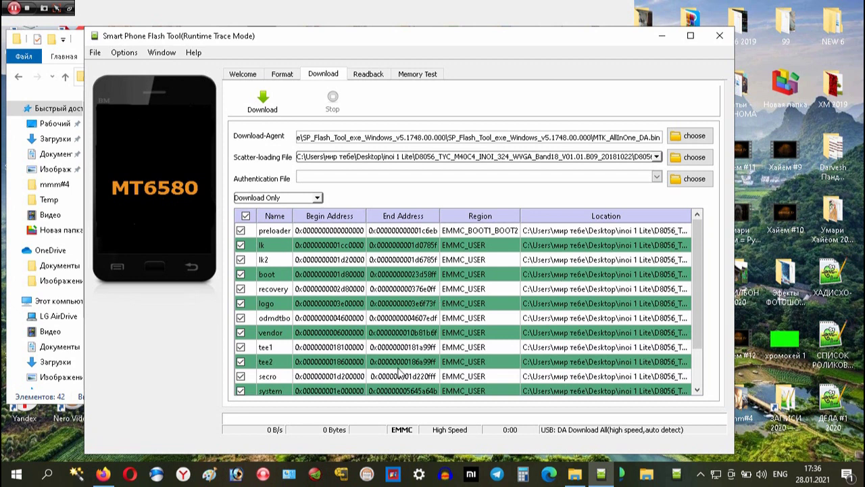
pyautogui.click(265, 109)
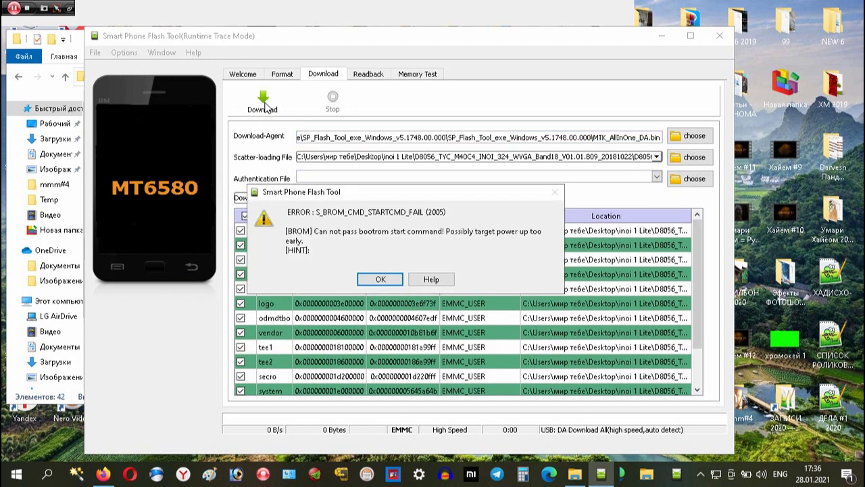
pyautogui.click(381, 278)
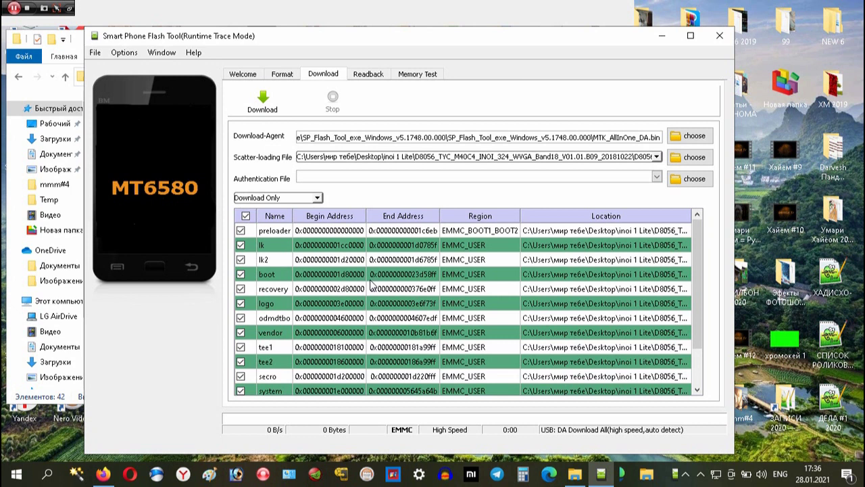
pyautogui.click(267, 108)
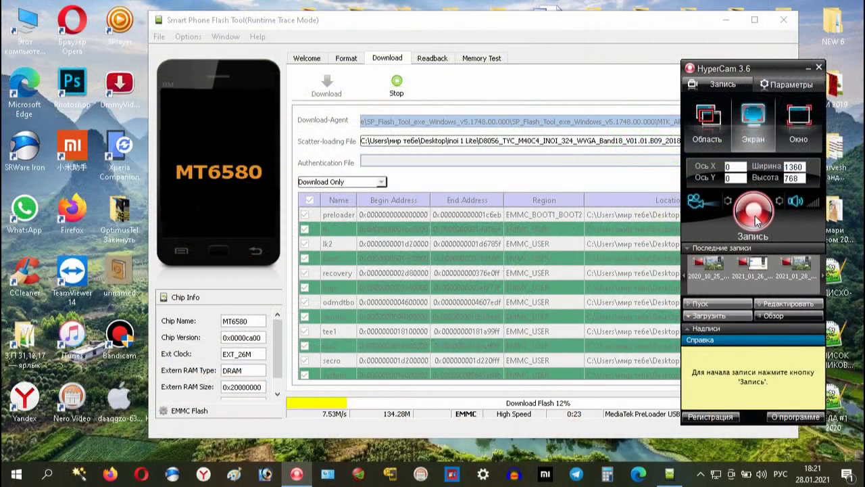
pyautogui.click(753, 213)
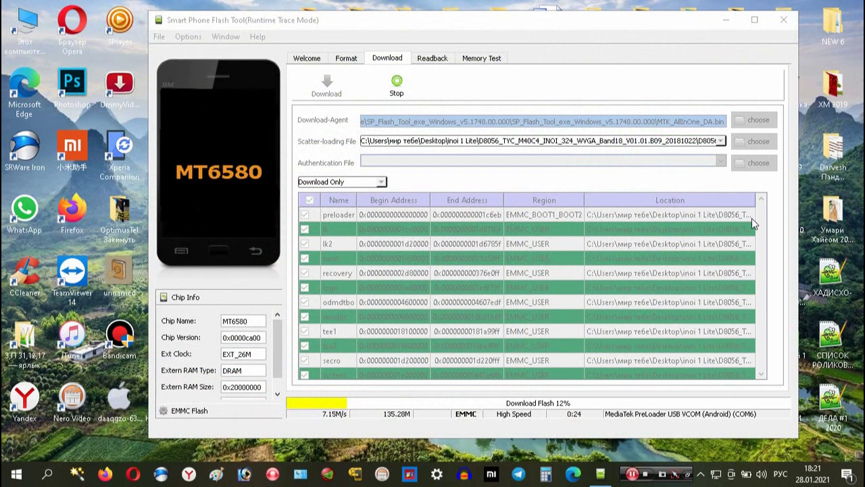